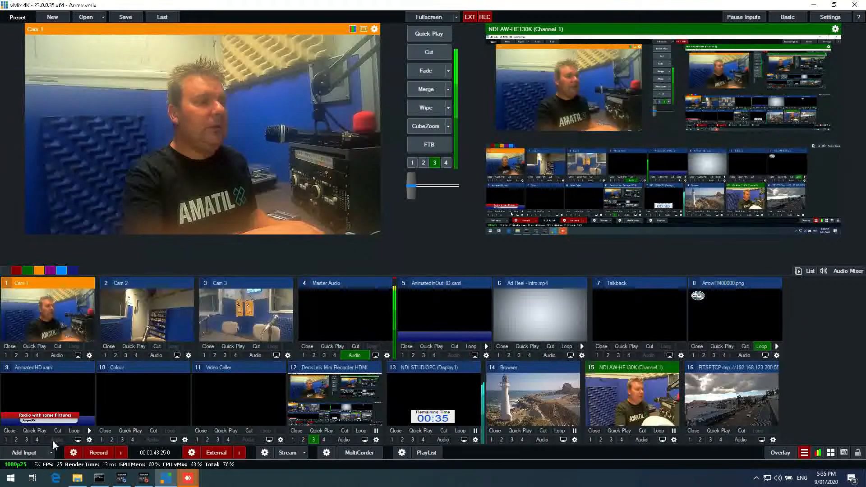
left_click(59, 480)
left_click(156, 19)
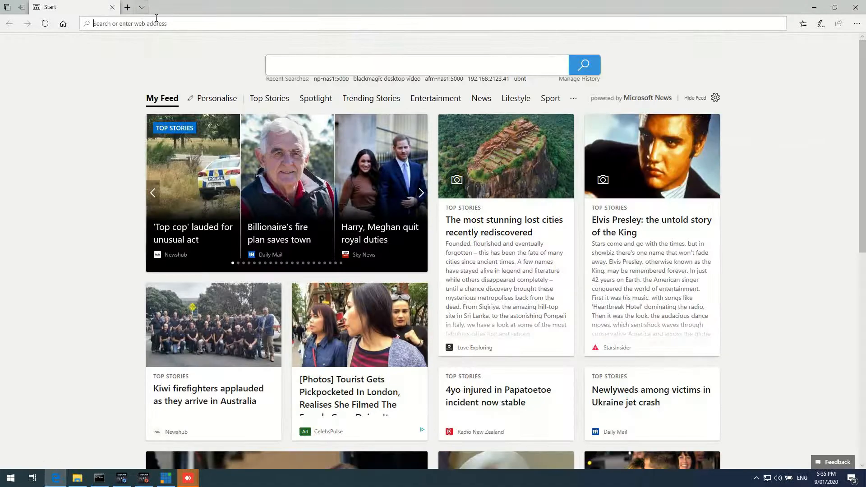
type("www")
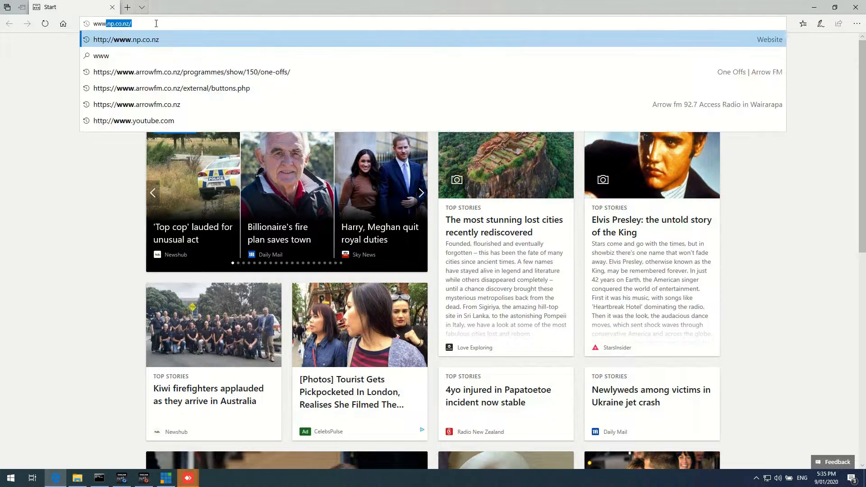
key("Return")
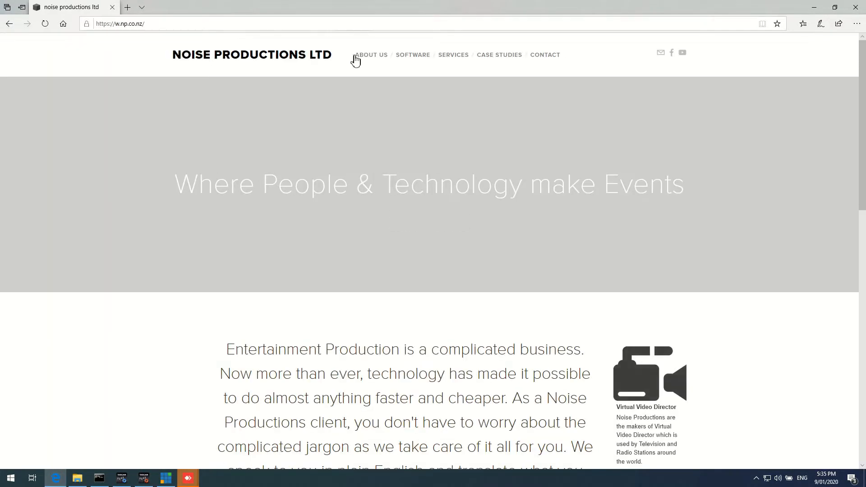
- Open the Virtual Video Director software page, download the free installer and run it
mouse_move(412, 57)
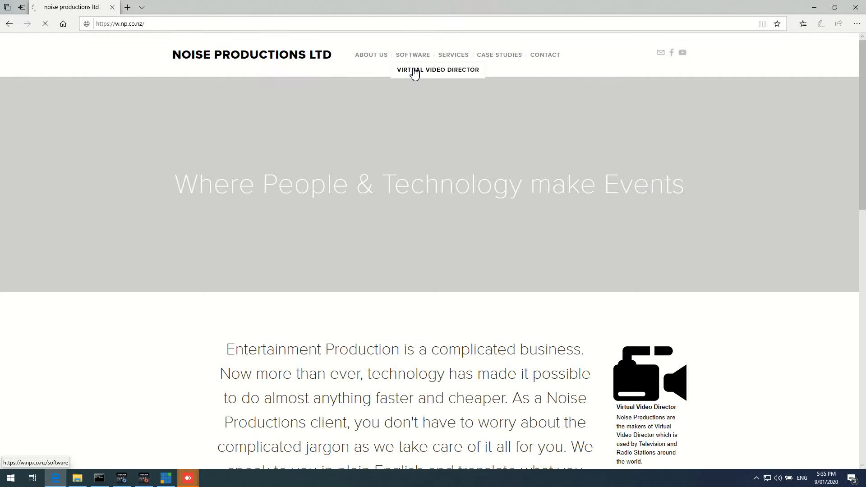
left_click(414, 71)
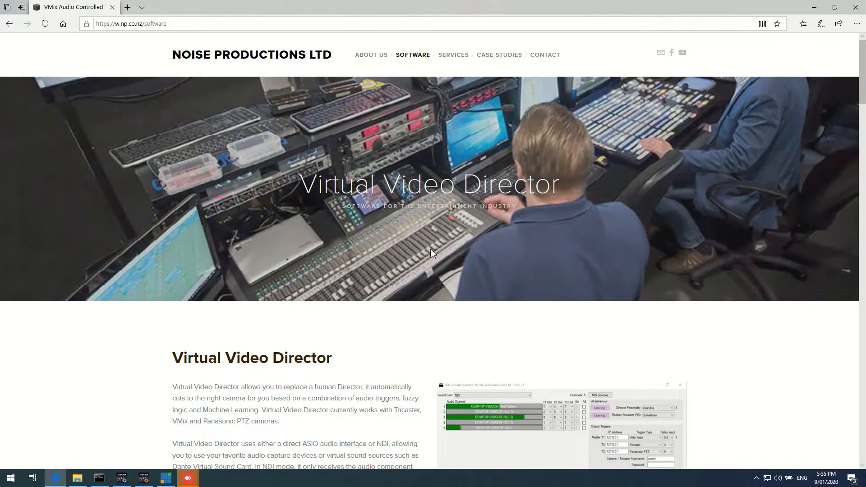
left_click_drag(864, 88, 865, 152)
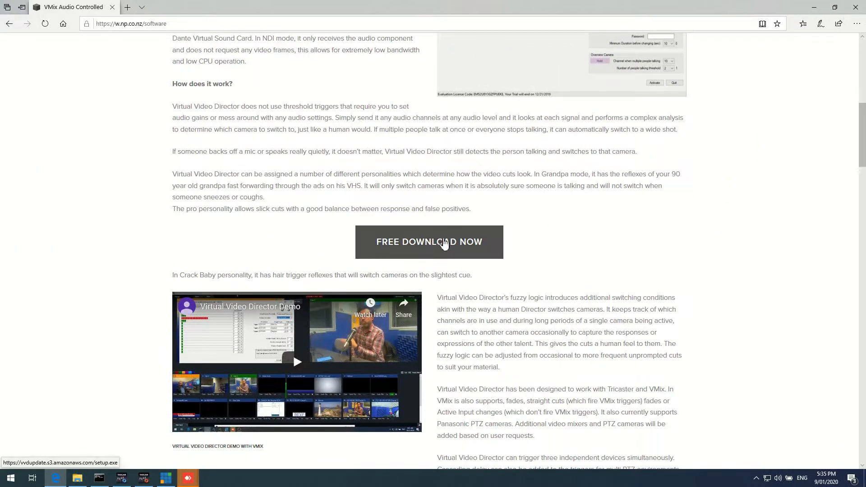
left_click(443, 245)
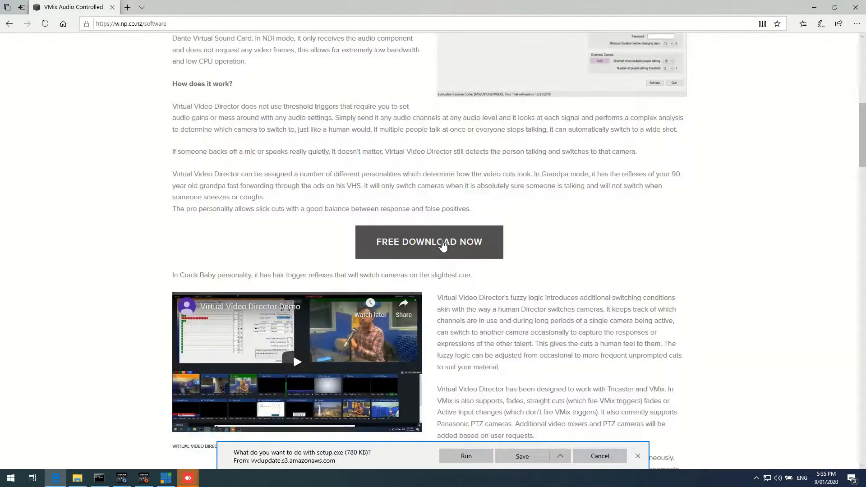
left_click(466, 456)
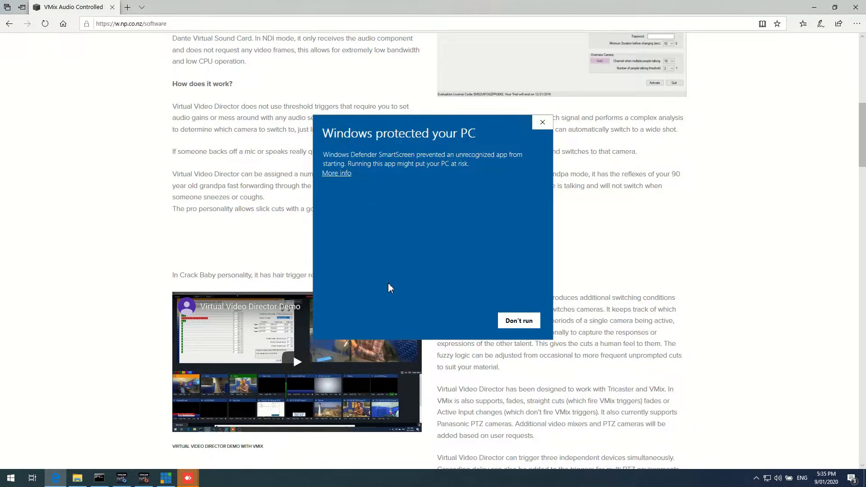
- Allow the unrecognized setup to run anyway past the SmartScreen warning, and close the browser
left_click(340, 175)
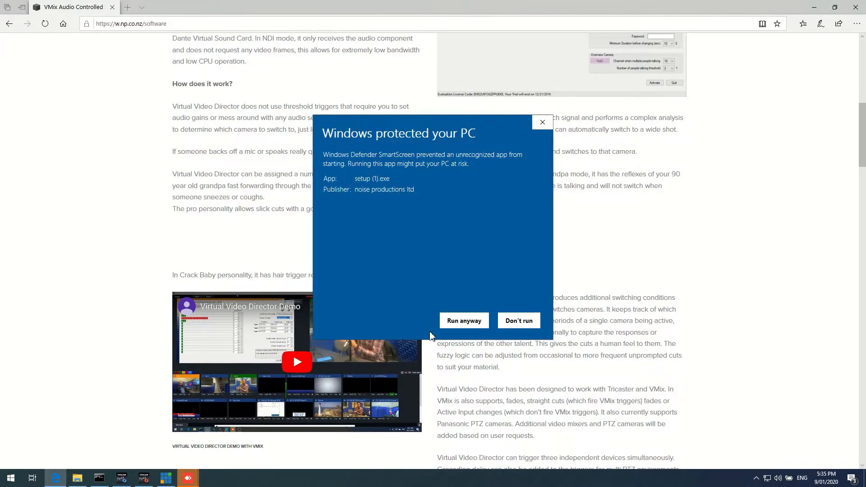
left_click(464, 321)
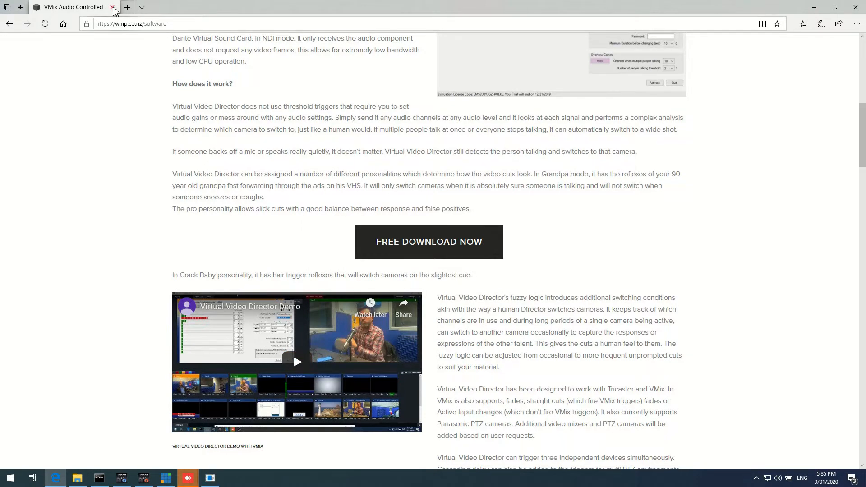
left_click(113, 8)
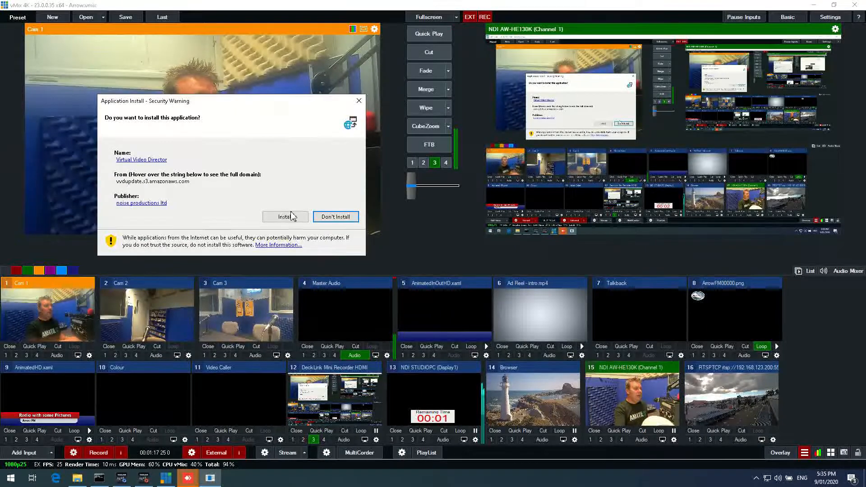
- Install Virtual Video Director, letting the app run anyway when SmartScreen blocks it
left_click(286, 217)
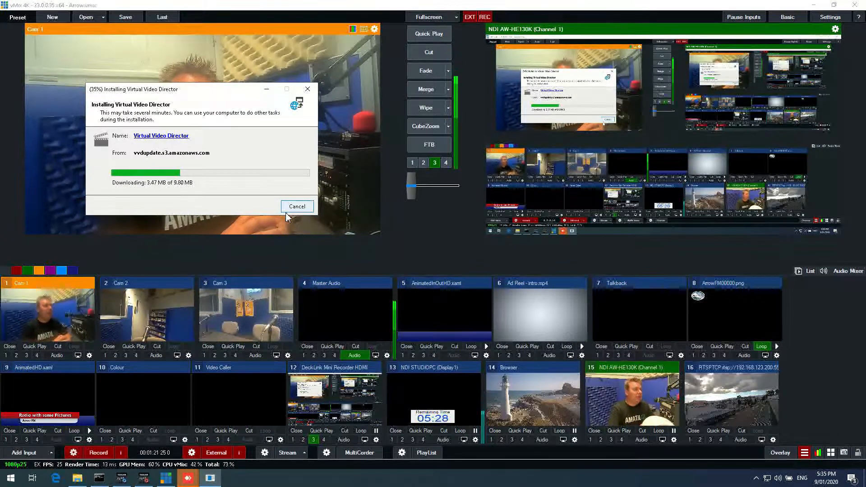
left_click_drag(183, 91, 401, 238)
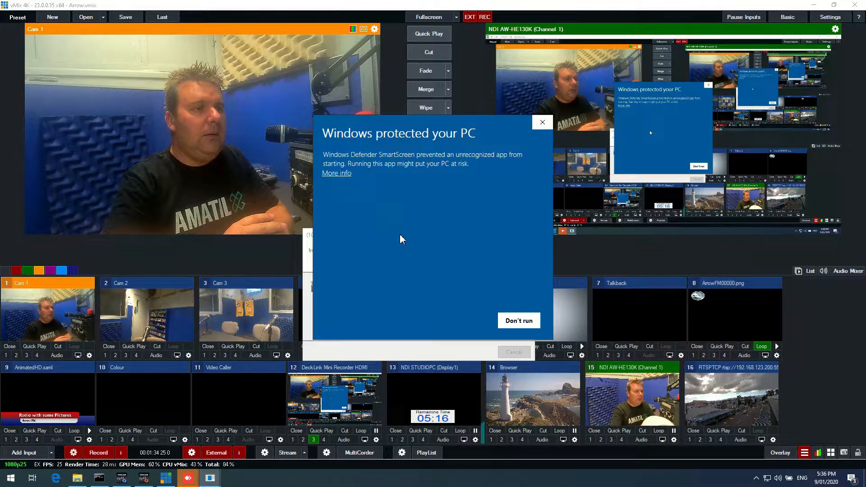
left_click(336, 174)
left_click(464, 321)
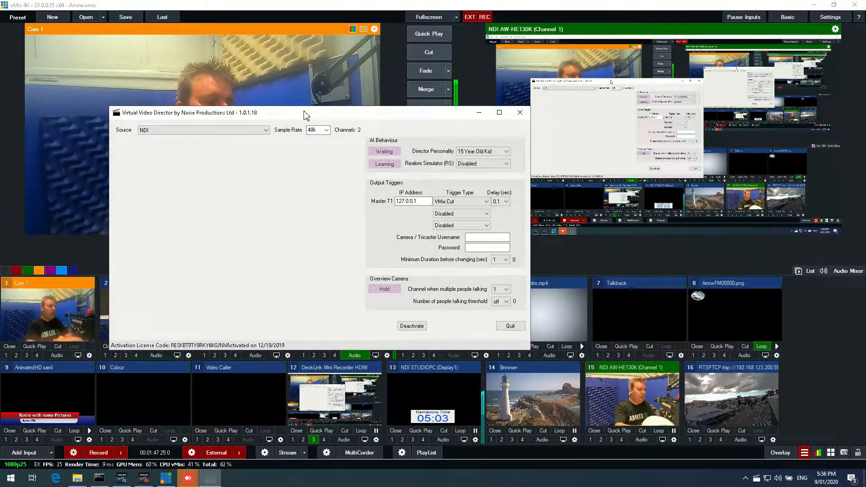
- Move the Virtual Video Director window and set its audio source to US-16x08 ASIO Driver
left_click_drag(304, 116, 356, 141)
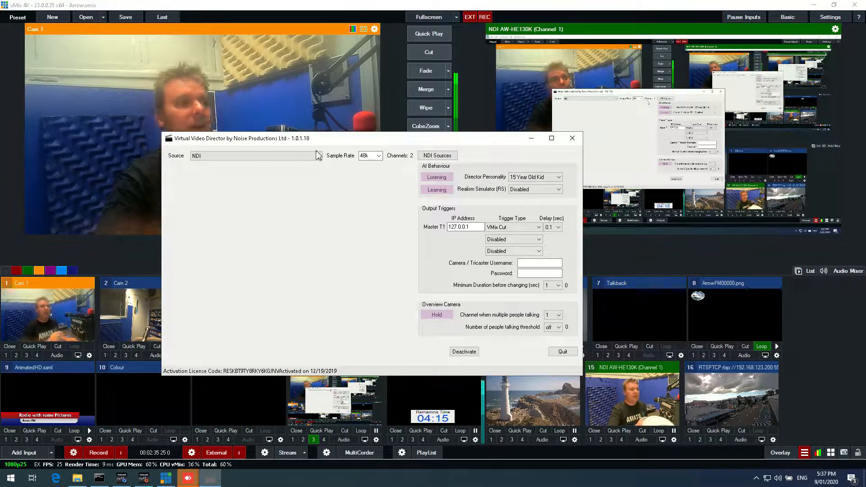
left_click(274, 157)
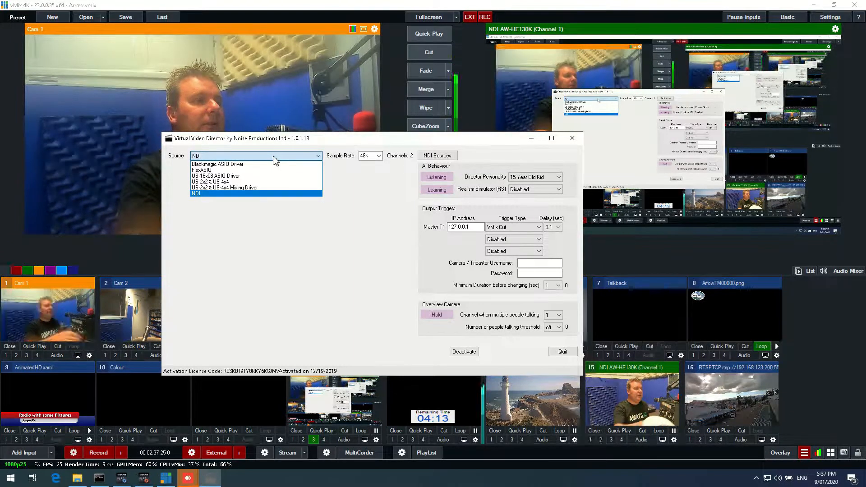
left_click(236, 178)
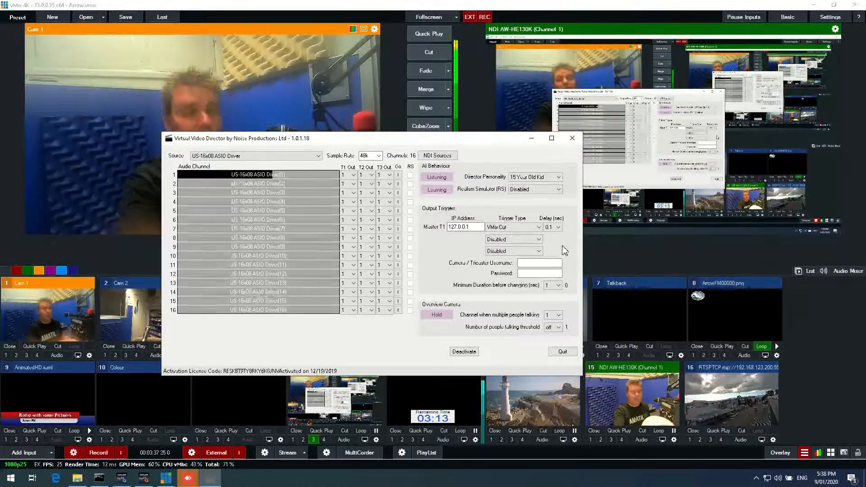
- Set the director personality to Professional Director and the realism simulator to Sometimes
left_click(351, 178)
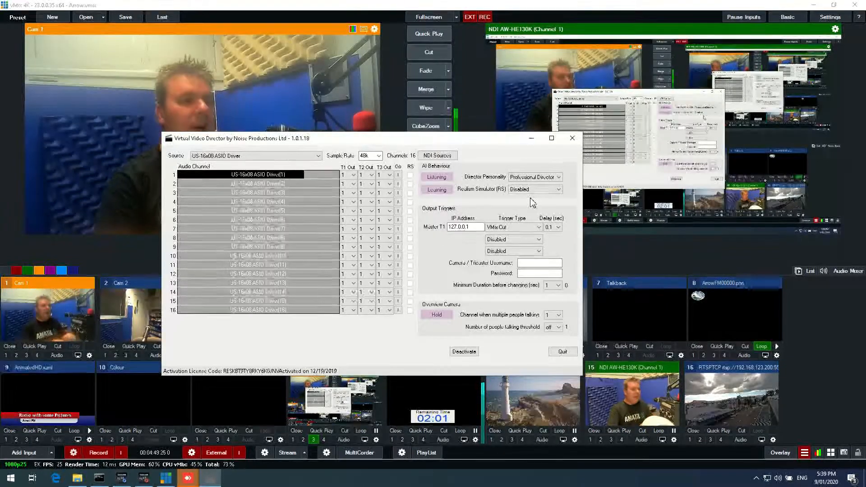
left_click(526, 190)
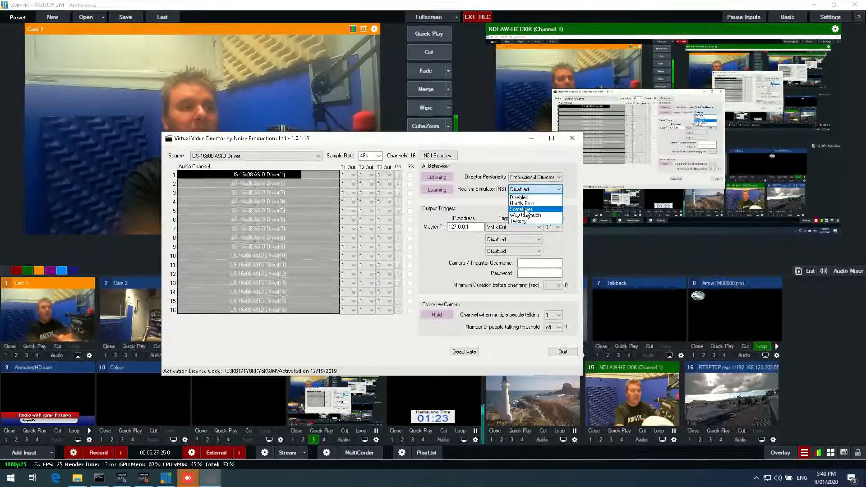
left_click(524, 210)
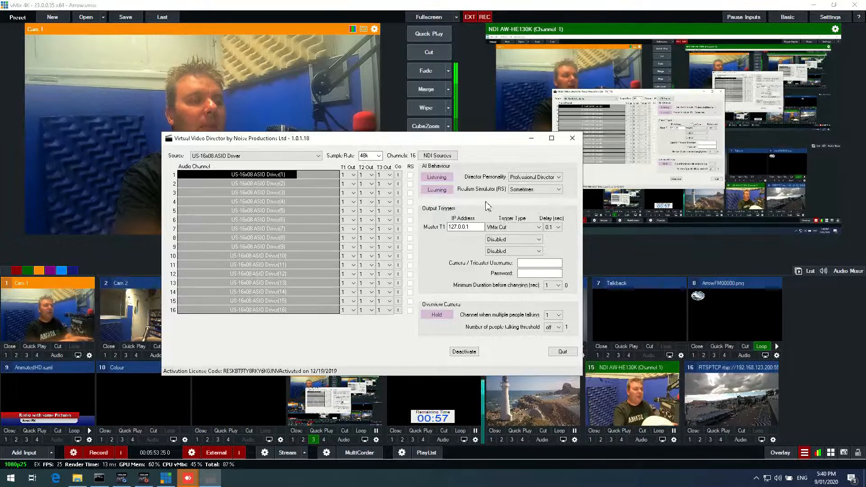
- Try the VMix Active Input trigger type for Master T1, then switch it back to VMix Cut
double_click(473, 225)
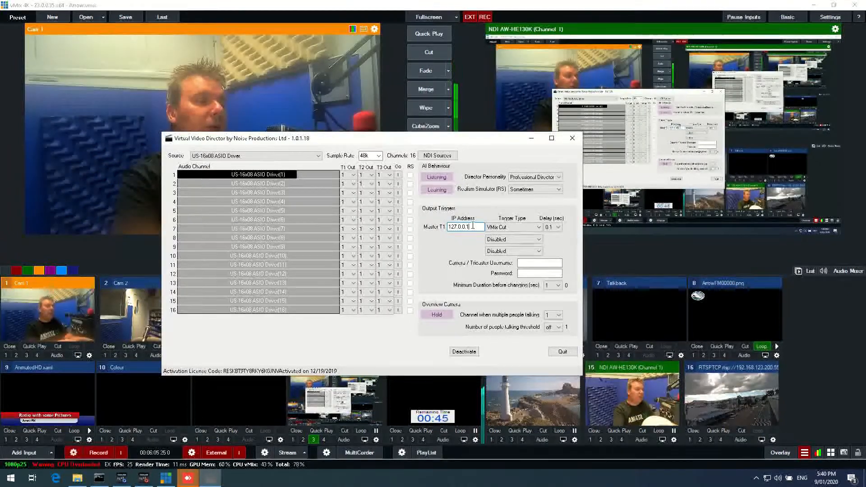
left_click_drag(473, 227, 448, 228)
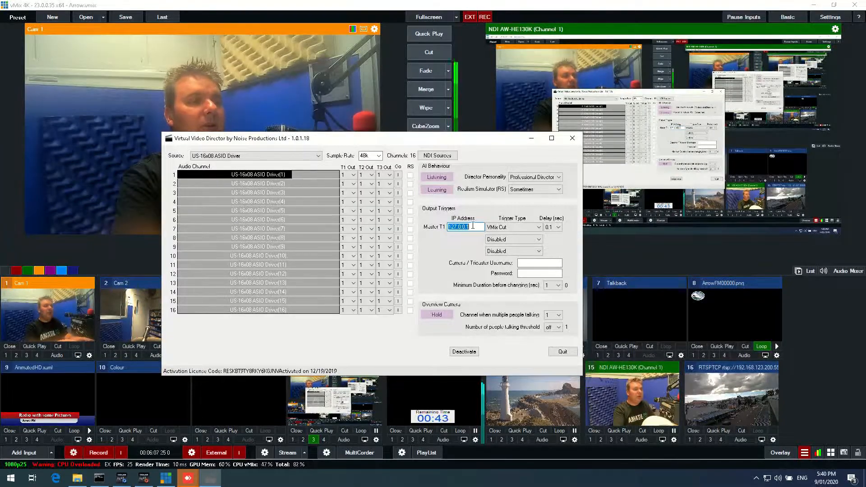
left_click(505, 228)
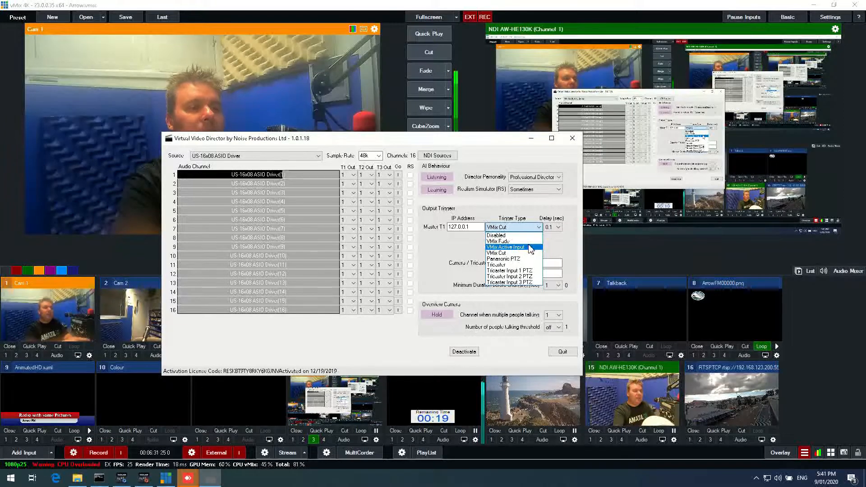
left_click(530, 247)
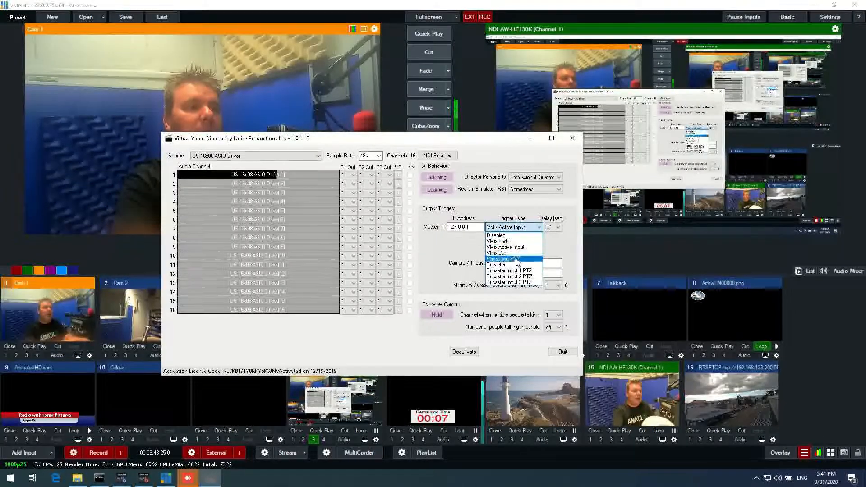
left_click(516, 253)
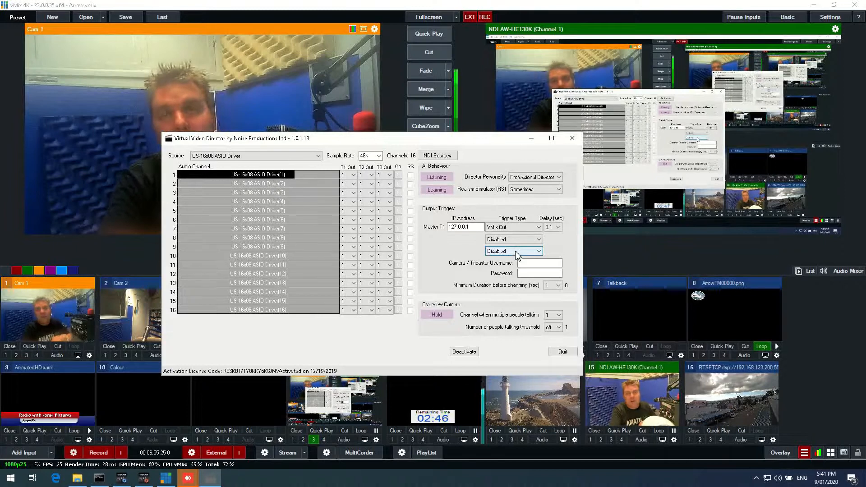
- Examine the delay options for the Master T1 trigger
left_click(523, 227)
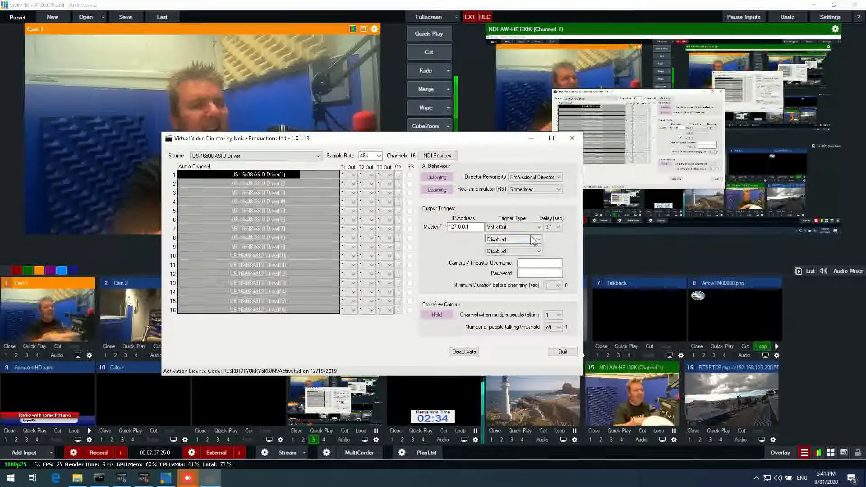
left_click(559, 228)
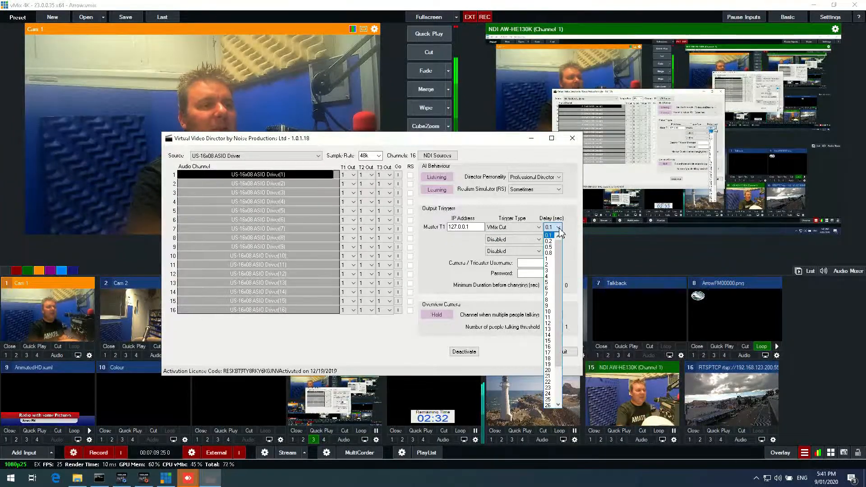
left_click(560, 231)
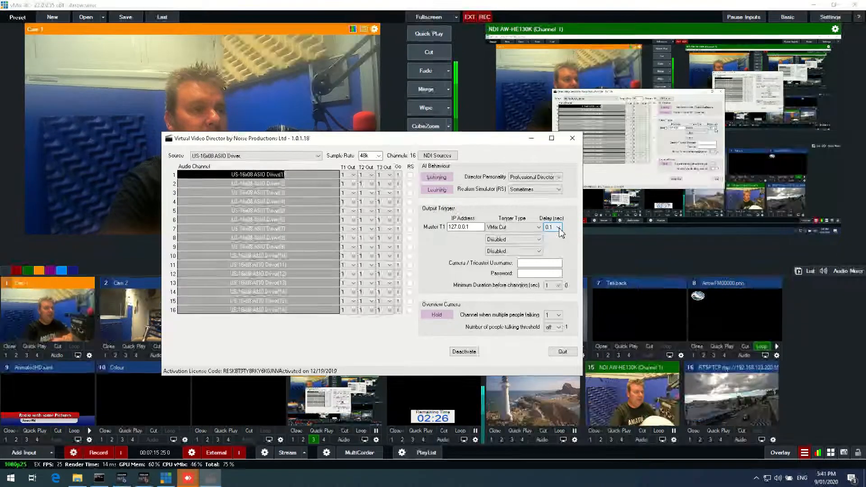
left_click(560, 230)
left_click(560, 230)
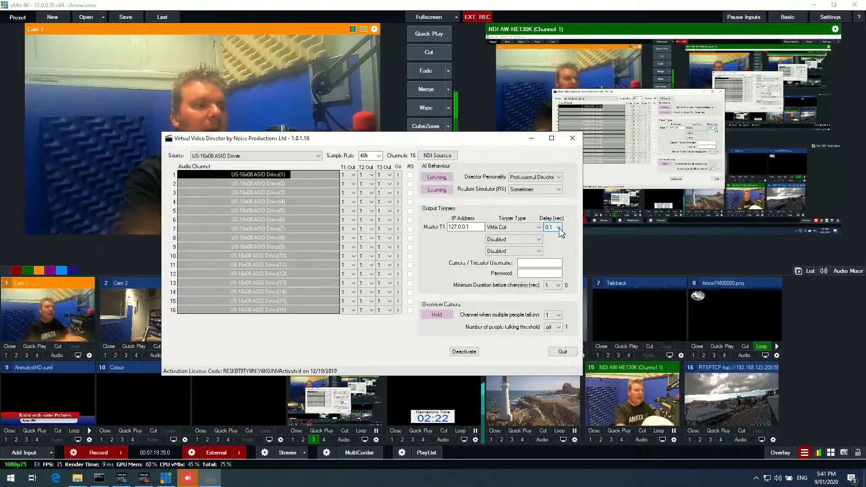
- Set the second output trigger (T2) type to Panasonic PTZ
left_click(501, 243)
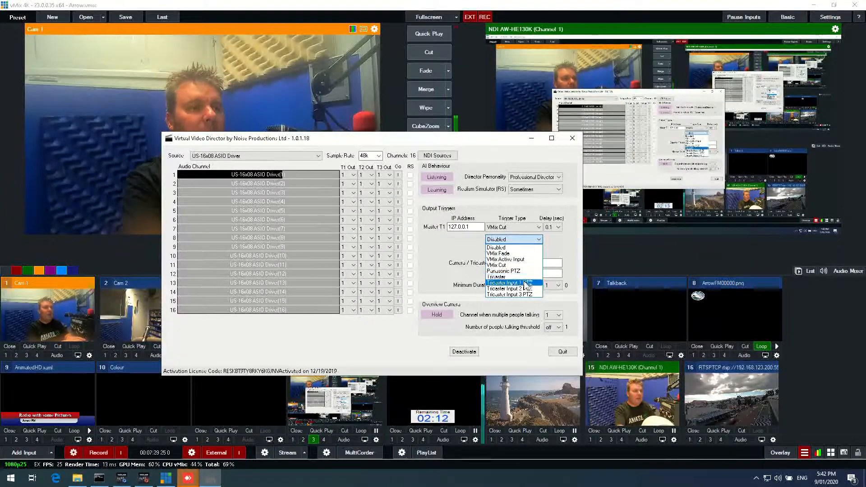
left_click(561, 250)
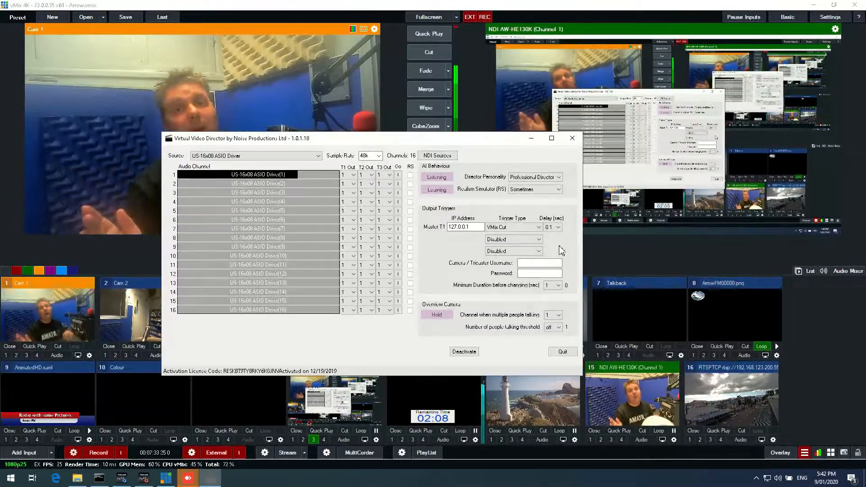
left_click(529, 243)
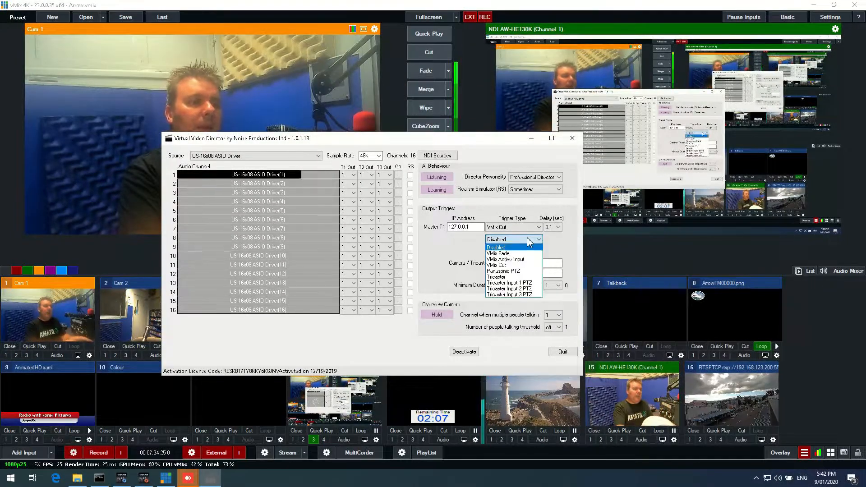
left_click(517, 271)
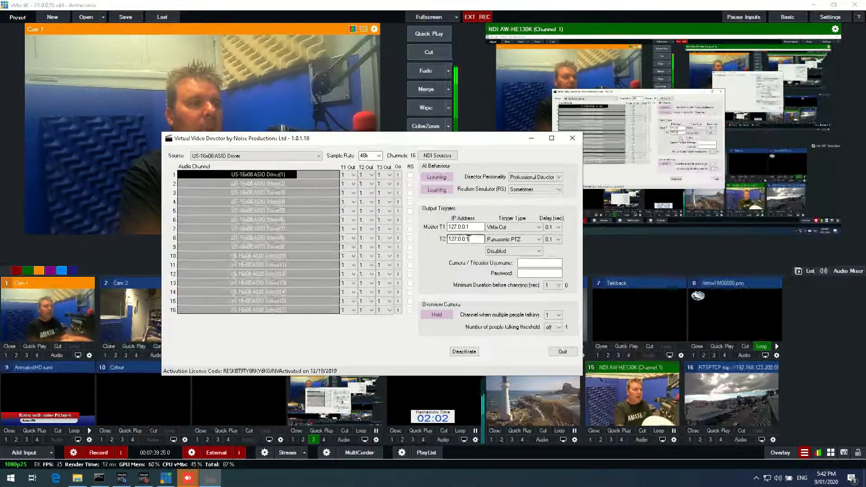
- Set the T2 IP address to 192.168.123.41 and select a 0.1 sec delay for T2
double_click(468, 239)
type("1")
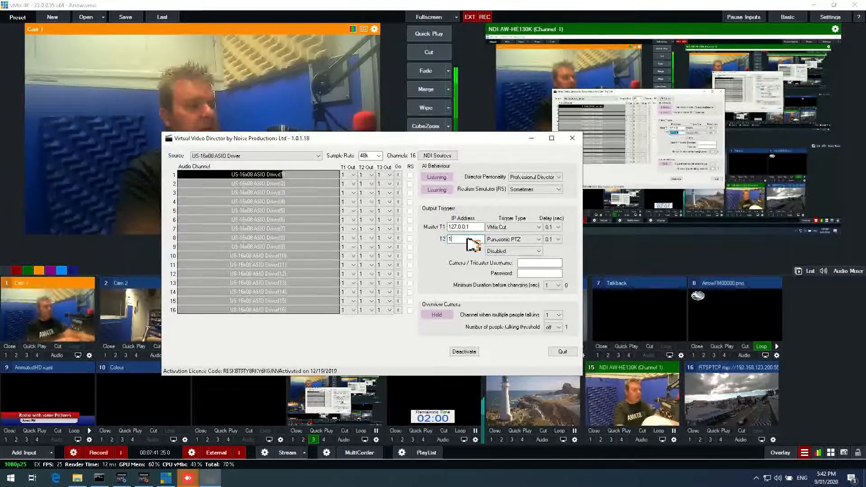
type("92.168.1")
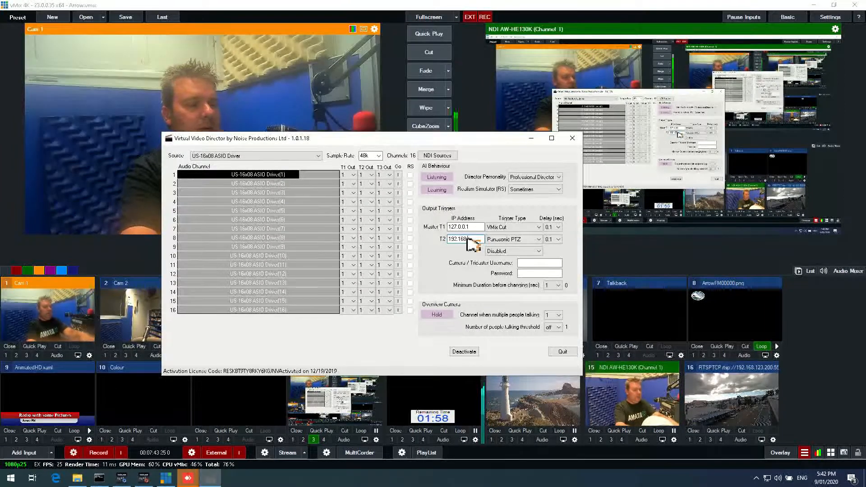
type("23.4")
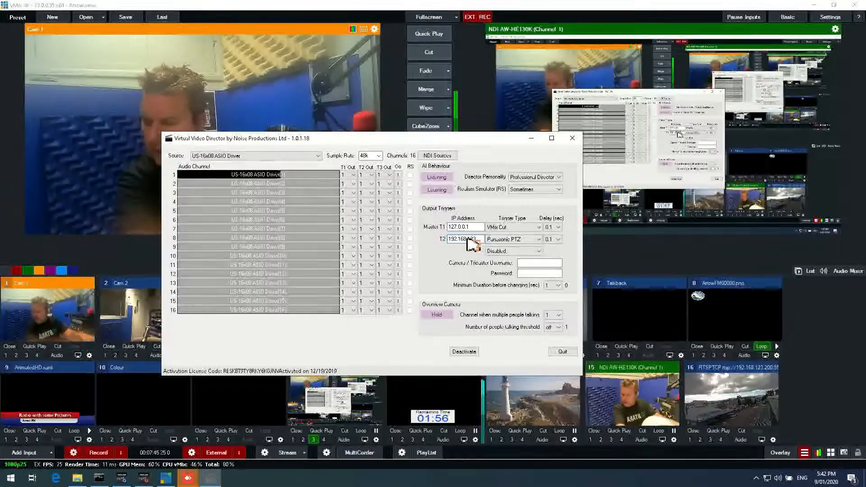
type("1")
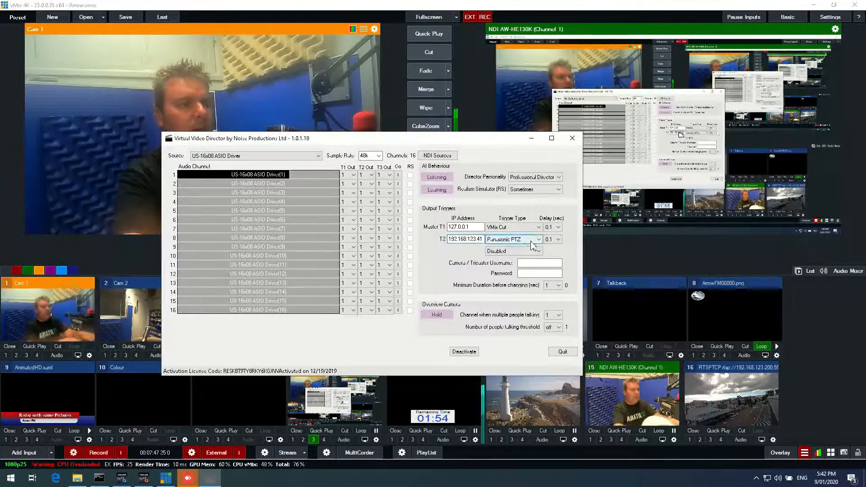
left_click(558, 241)
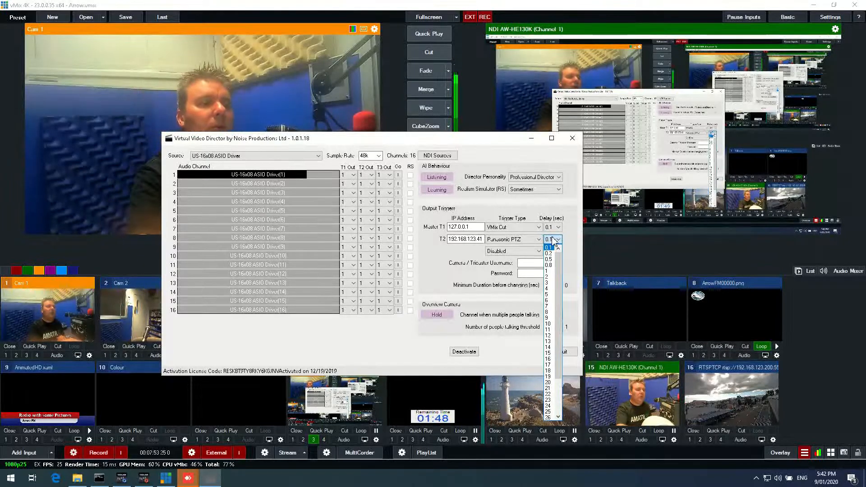
left_click(551, 239)
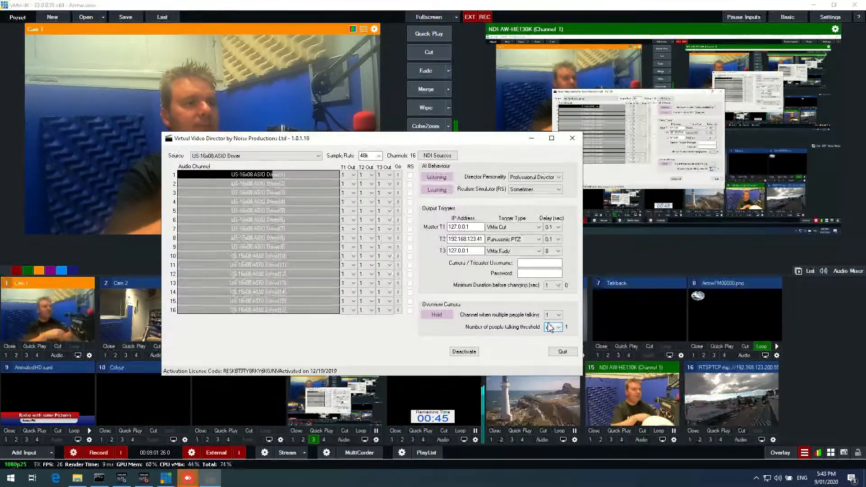
- Set the minimum duration before changing to 8 seconds
left_click(531, 262)
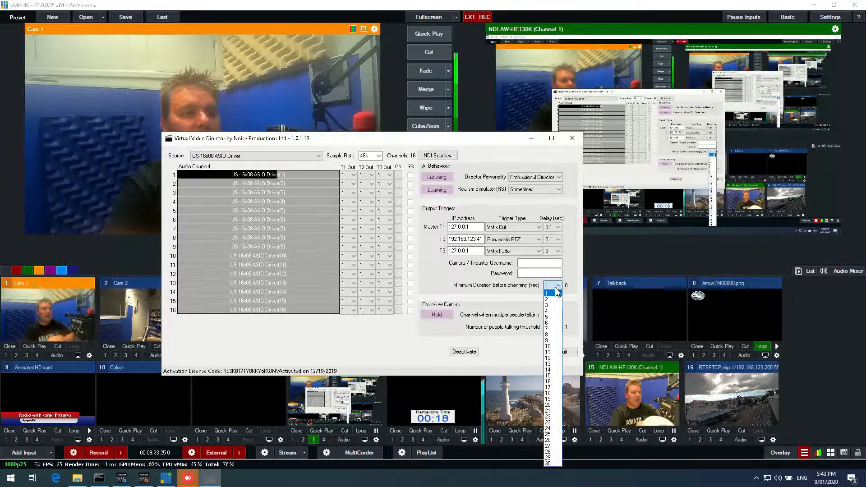
left_click(547, 334)
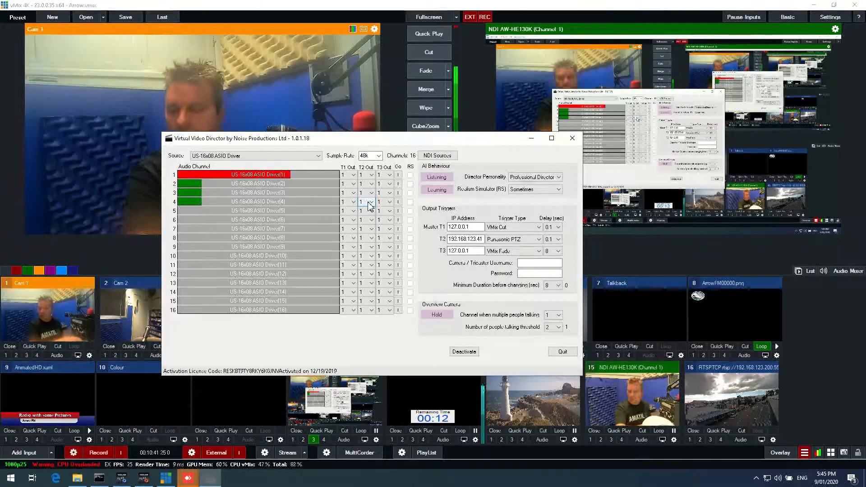
- Assign audio channel 4 to T1 output 2
left_click(347, 184)
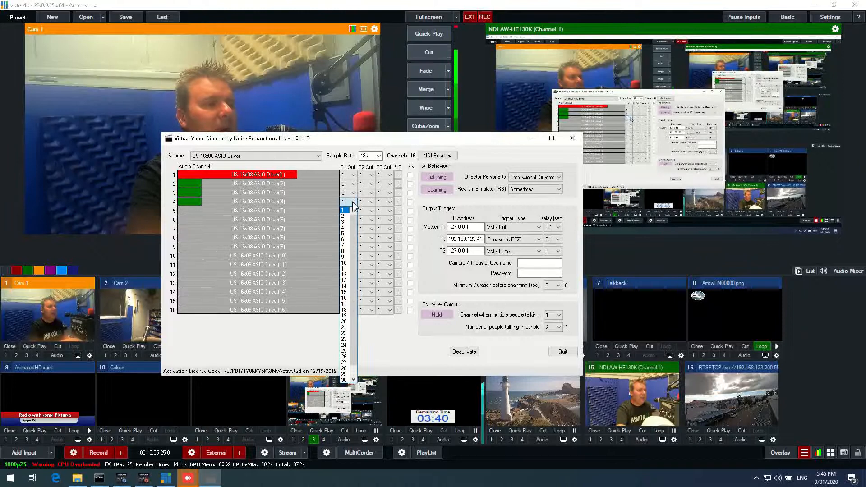
left_click(345, 216)
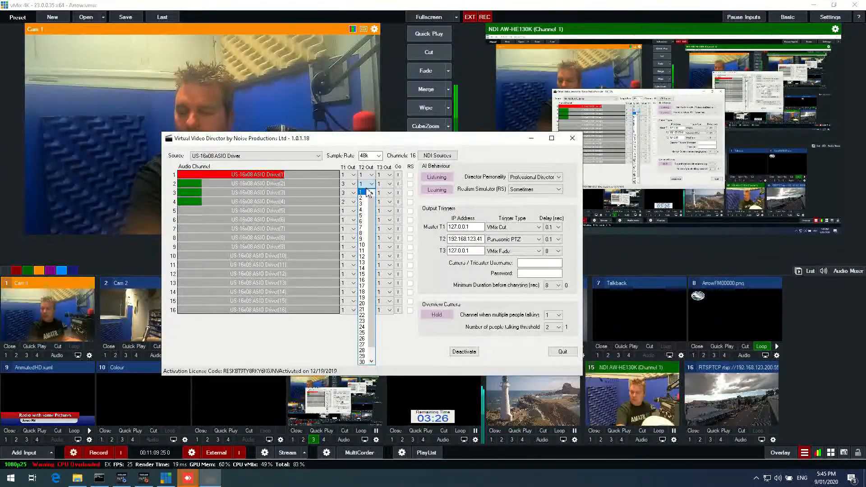
- Assign T2 outputs for audio channels 2, 3 and 4 to presets 2, 2 and 3
left_click(362, 198)
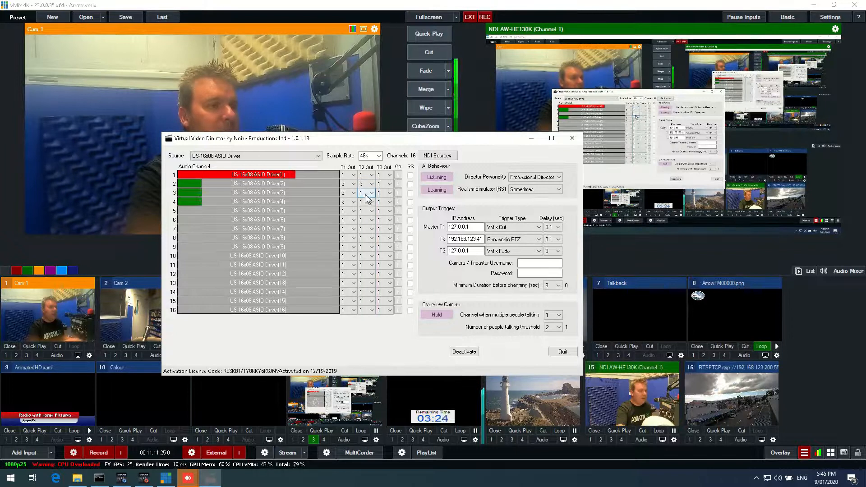
left_click(362, 206)
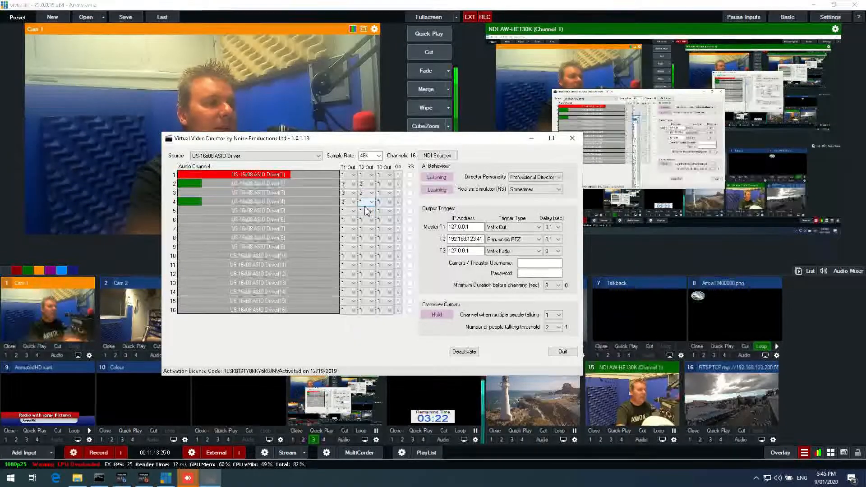
left_click(367, 202)
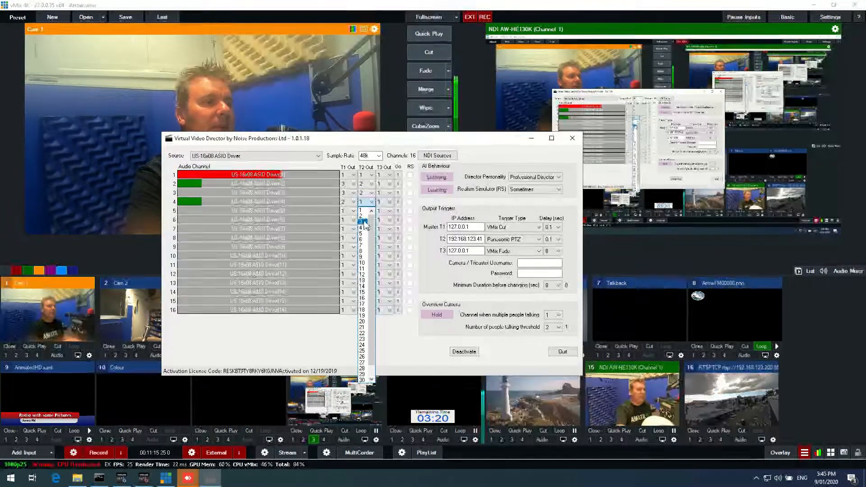
left_click(365, 222)
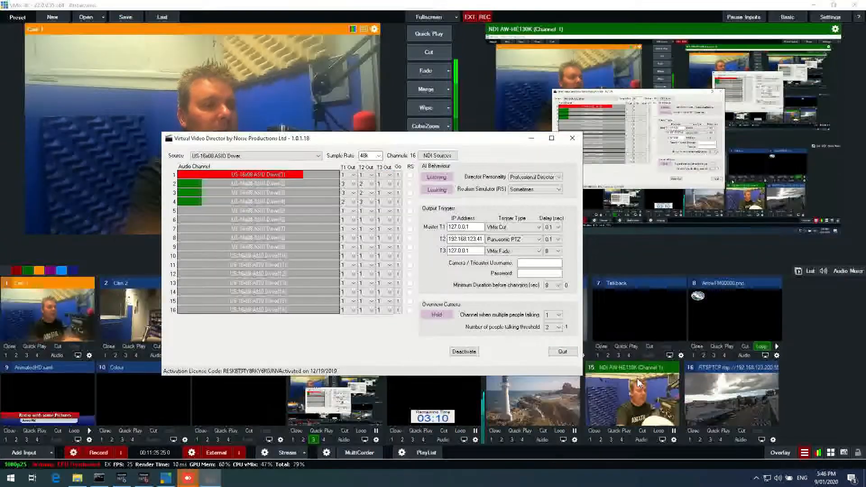
- Assign audio channels 1 through 4 to T3 output 15
left_click(389, 175)
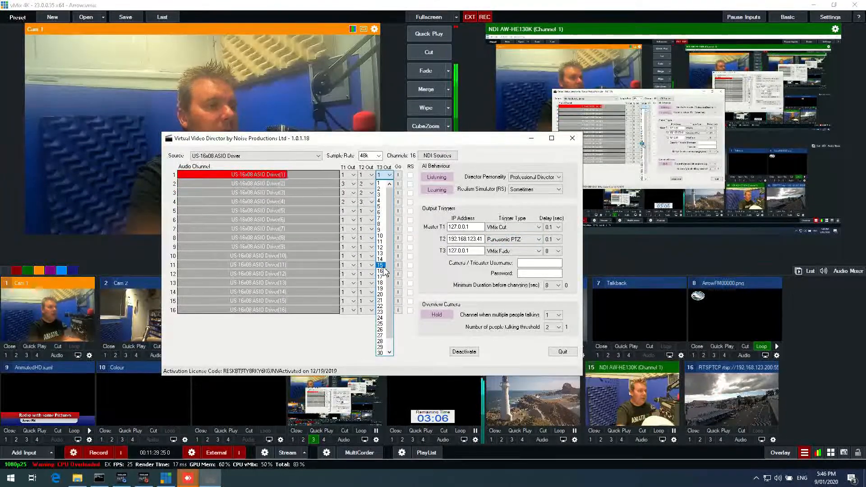
left_click(389, 185)
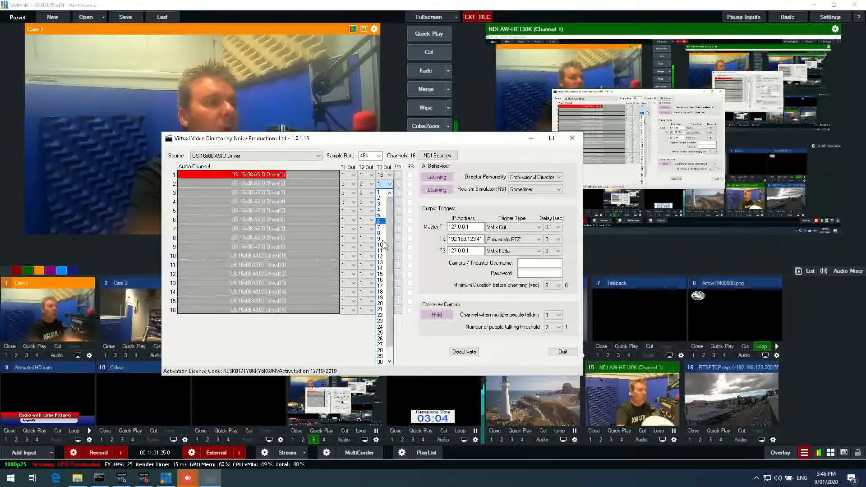
left_click(382, 275)
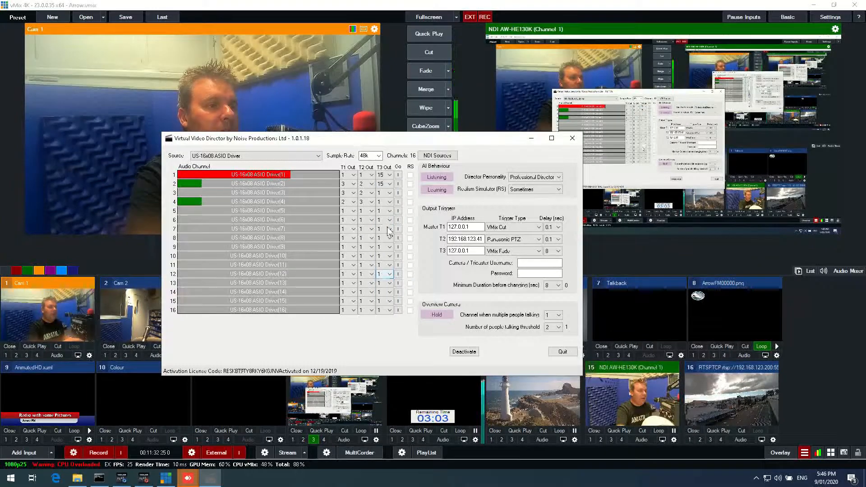
left_click(389, 193)
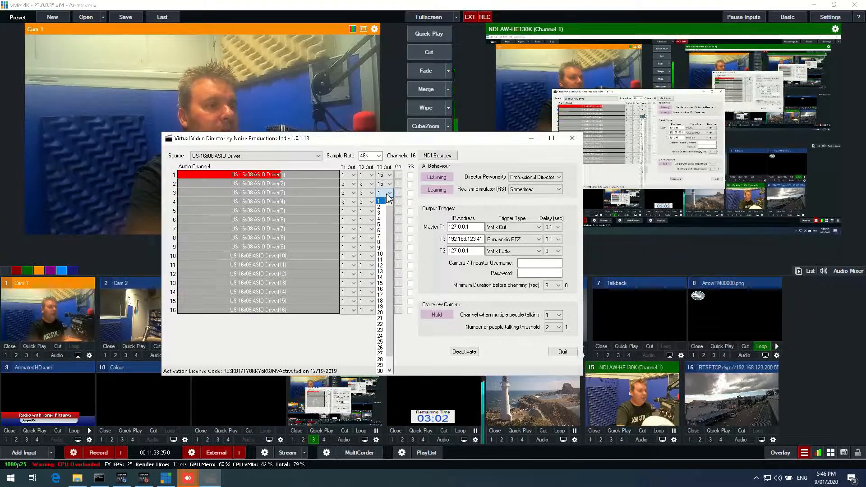
left_click(382, 283)
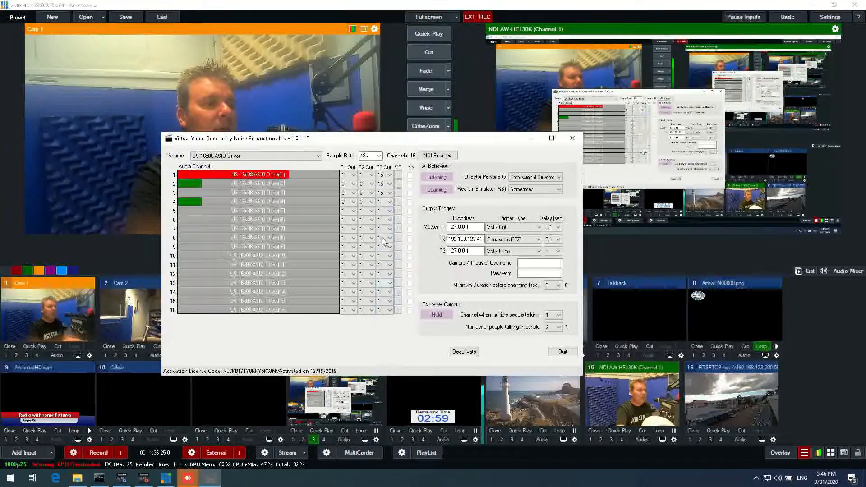
left_click(387, 202)
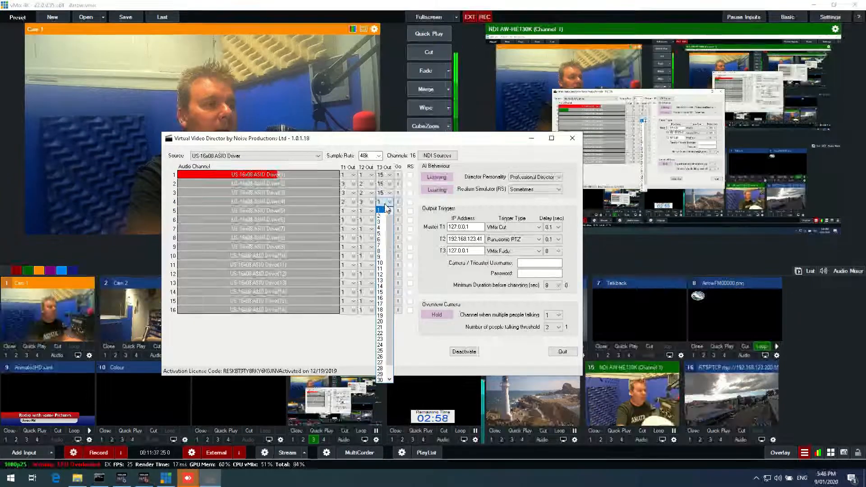
left_click(382, 292)
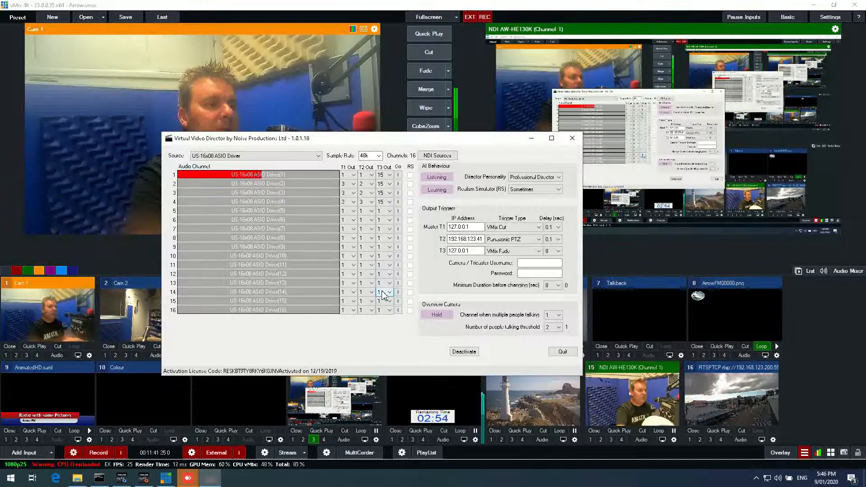
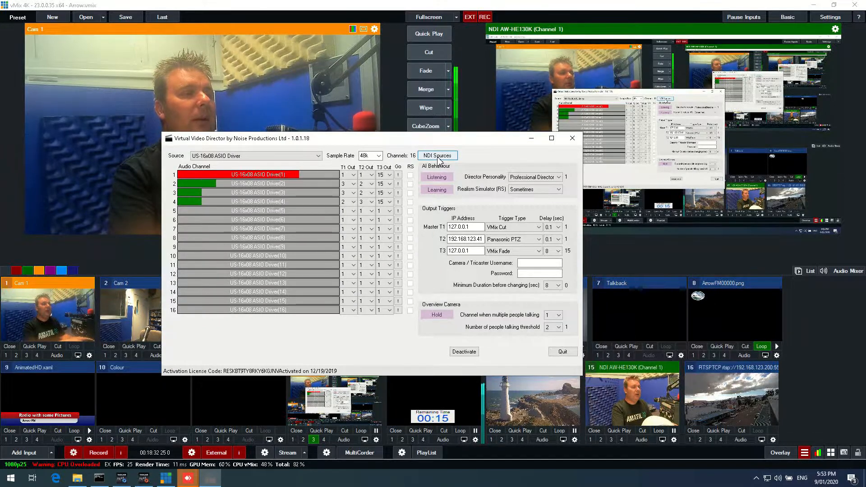
- Switch the audio source to NDI, rescan, and select DESKTOP-1PAVLCT (Display1) as the NDI source
left_click(302, 157)
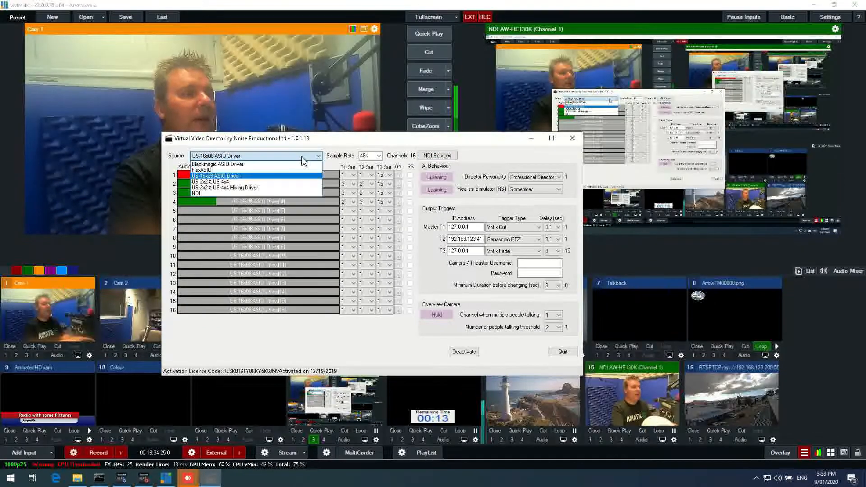
left_click(254, 194)
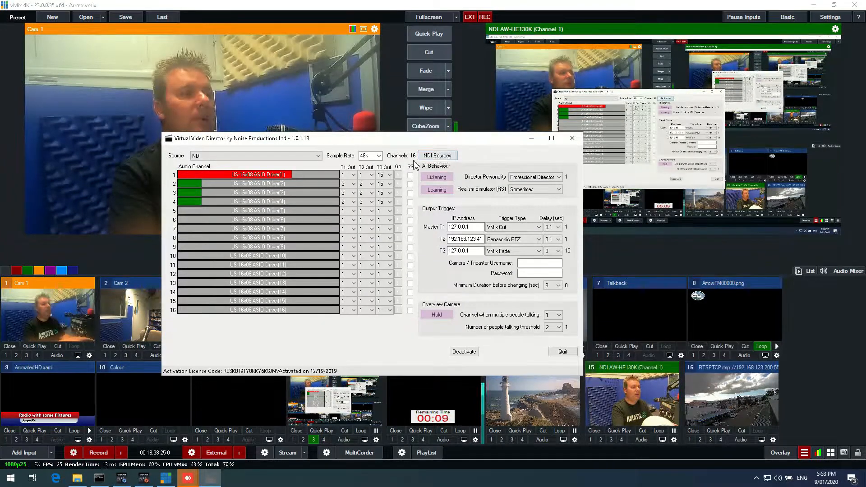
left_click(437, 156)
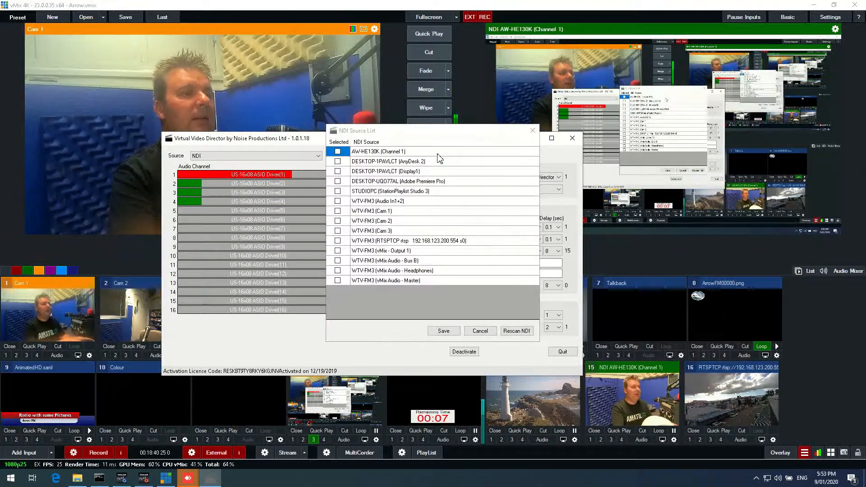
left_click(519, 332)
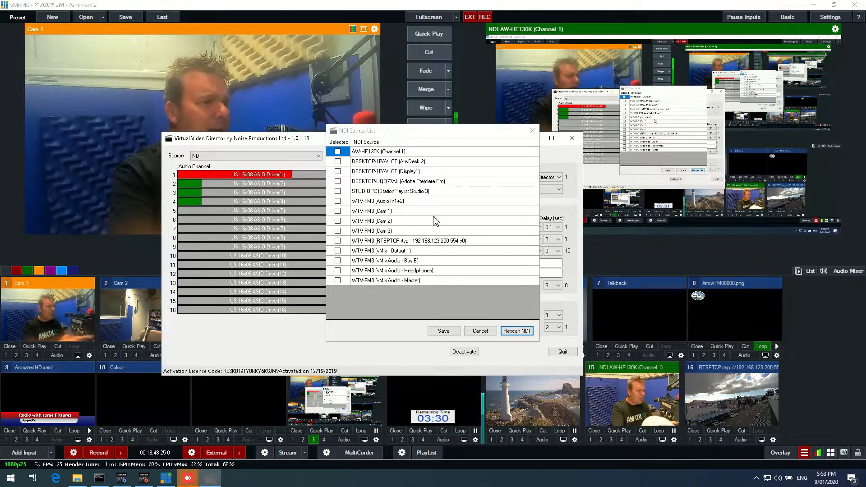
left_click(377, 172)
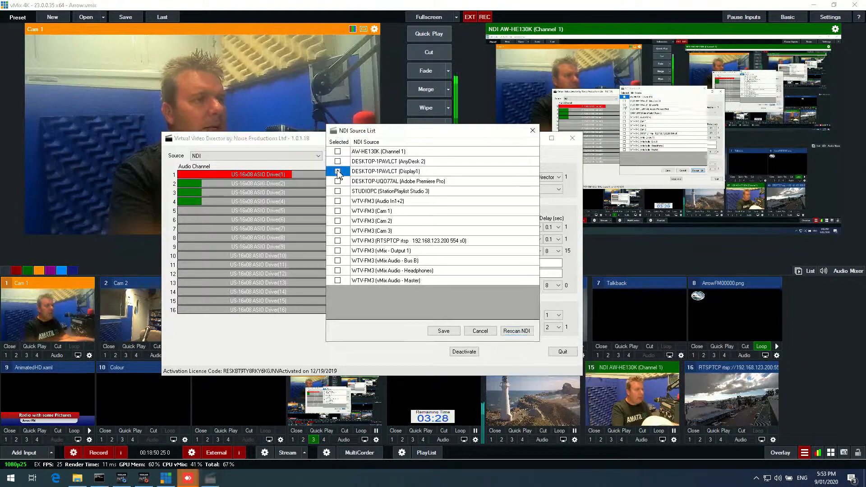
left_click(440, 332)
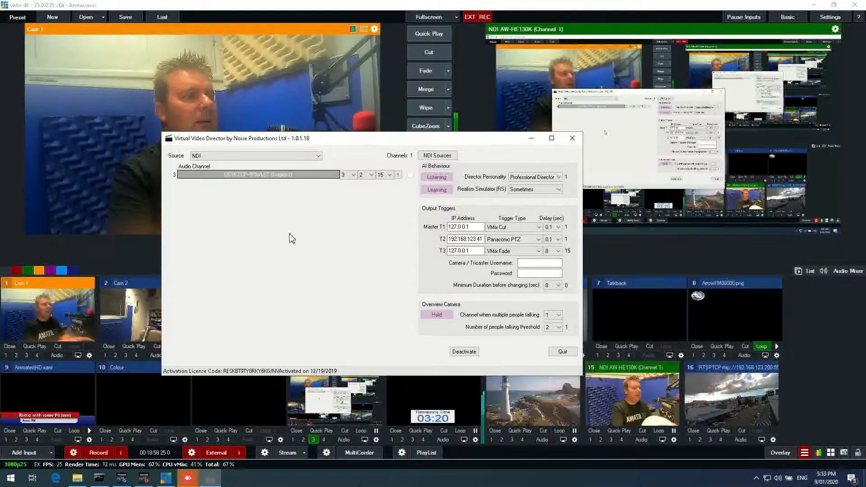
- Replace the selected NDI source with STUDIOPC (StationPlaylist Studio 3)
left_click(438, 156)
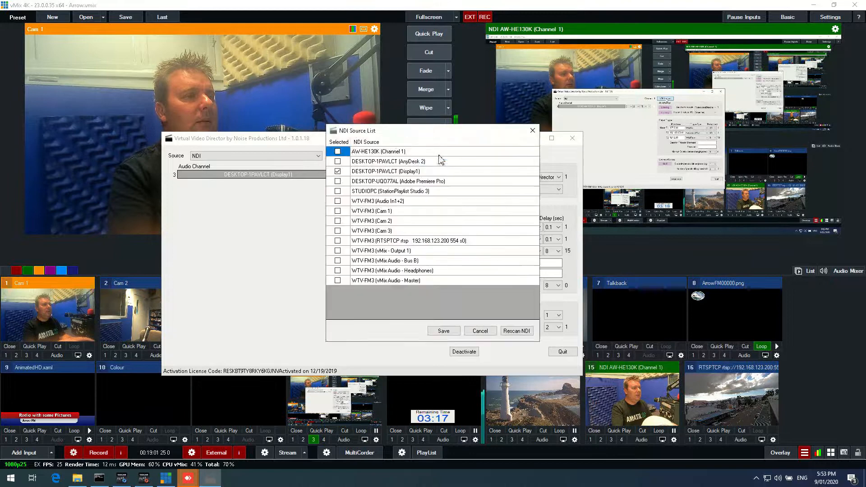
left_click(337, 171)
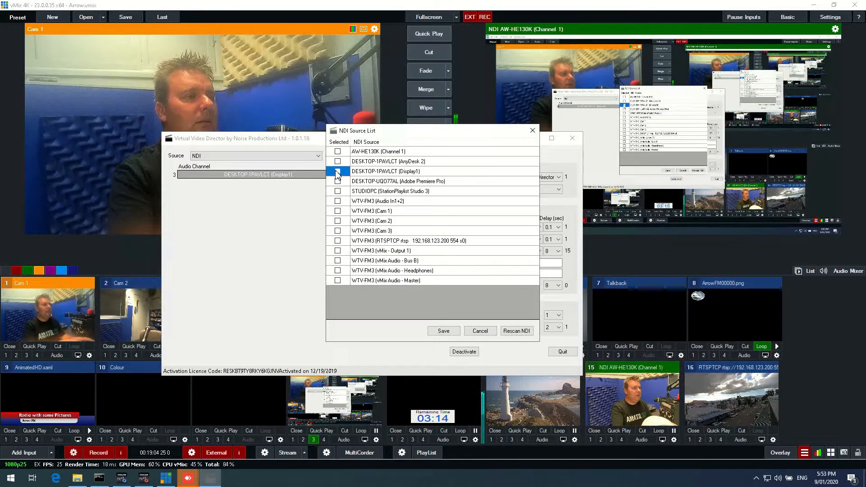
left_click(338, 191)
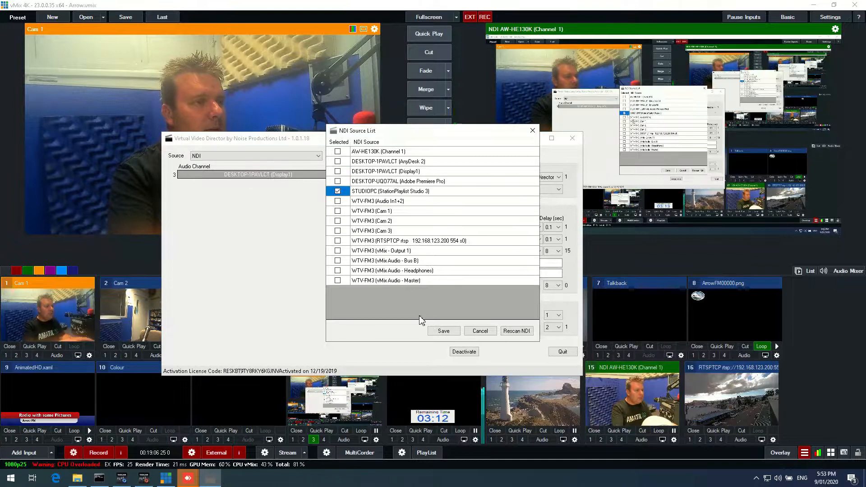
left_click(442, 334)
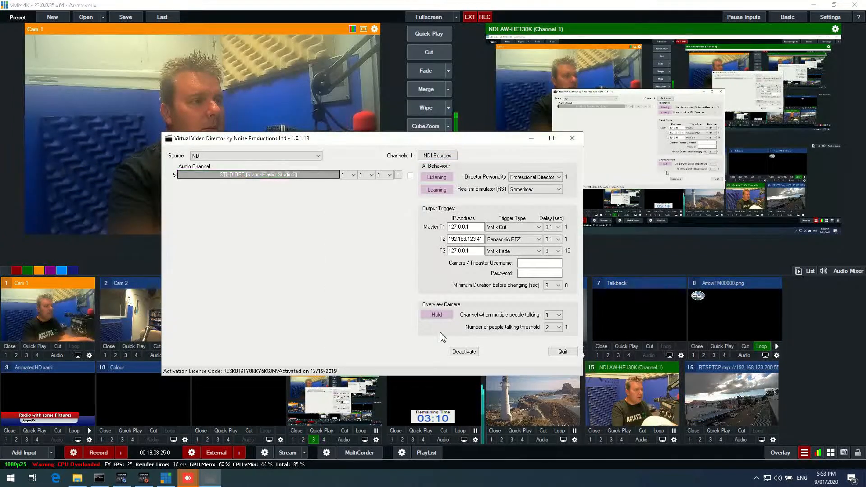
- Add WTV-FM3 (vMix - Output 1) as a second selected NDI source
left_click(437, 156)
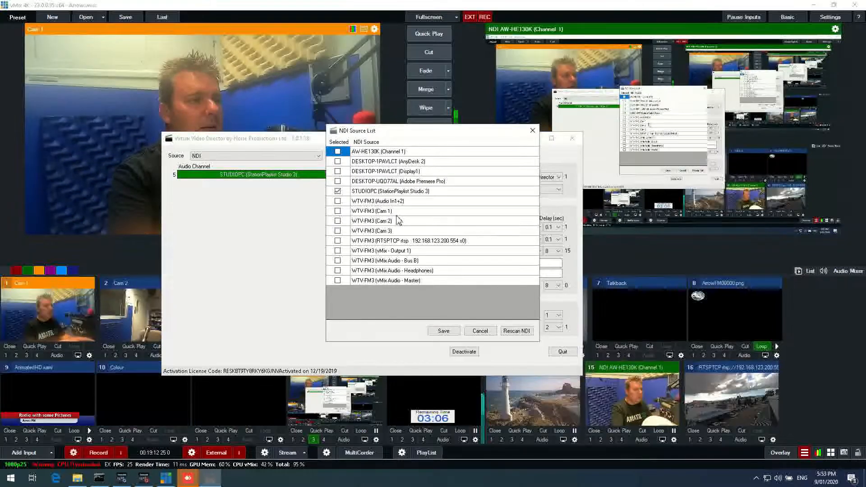
left_click(339, 253)
left_click(338, 251)
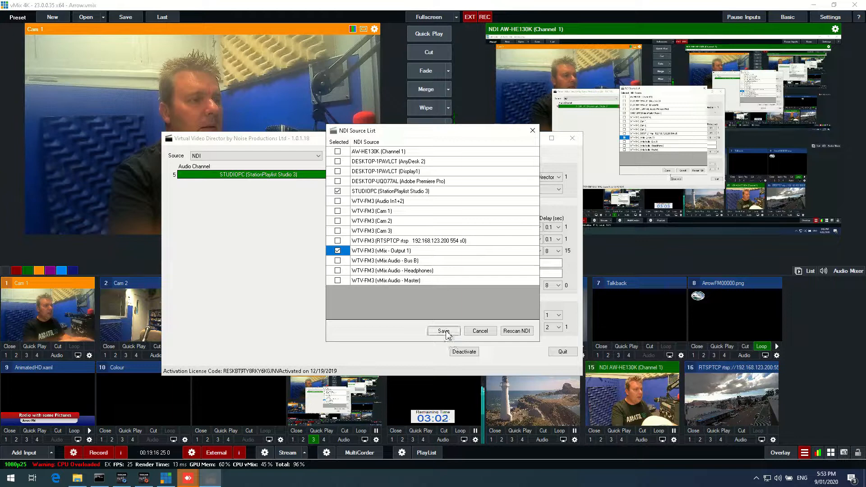
left_click(444, 332)
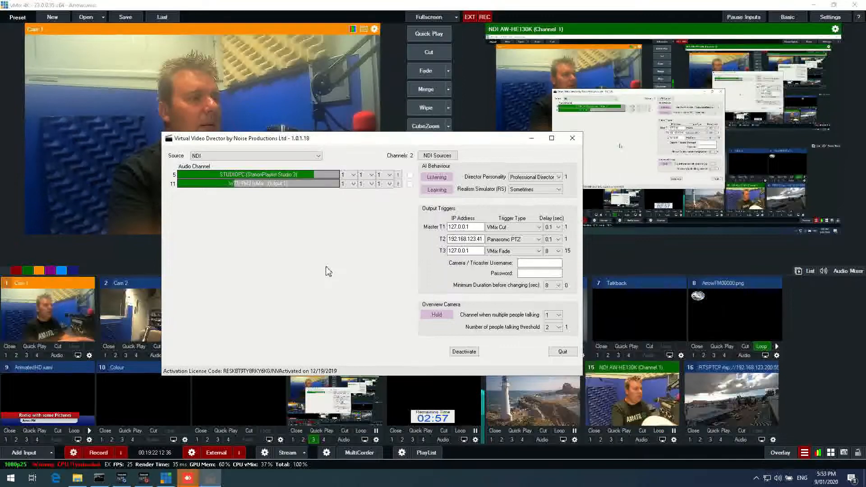
- Switch the audio source back to US-16x08 ASIO Driver and review the NDI source list without changes
left_click(287, 157)
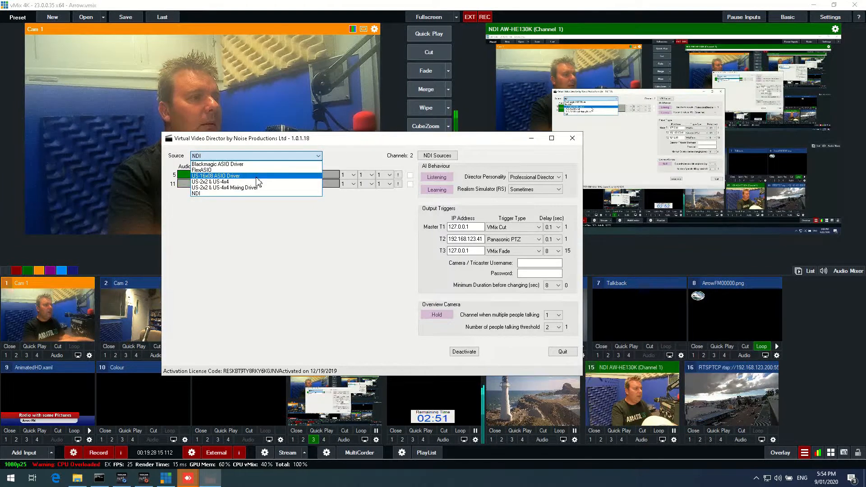
left_click(257, 177)
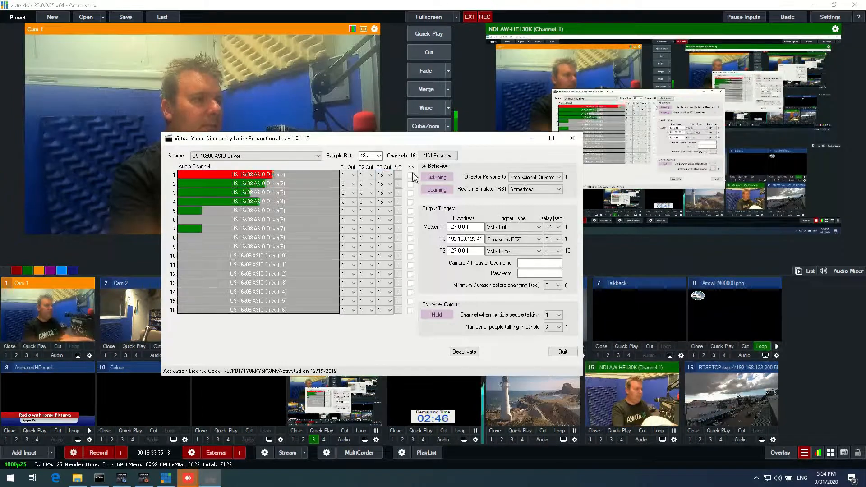
left_click(444, 158)
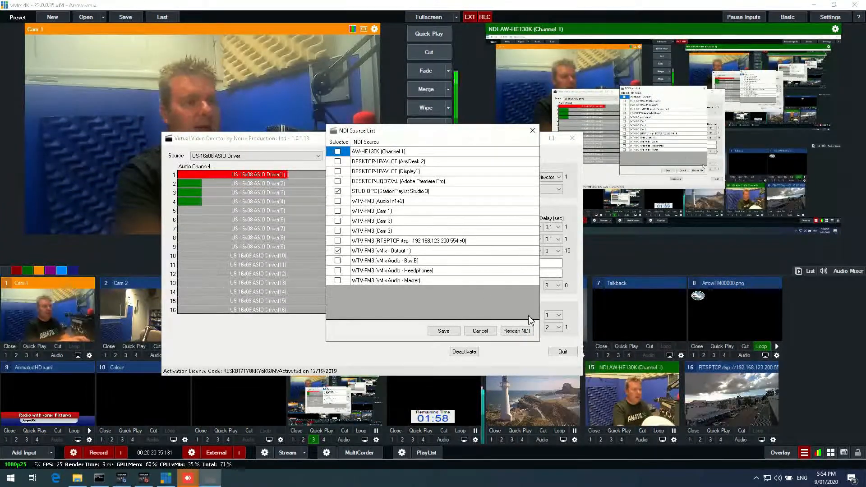
left_click(481, 331)
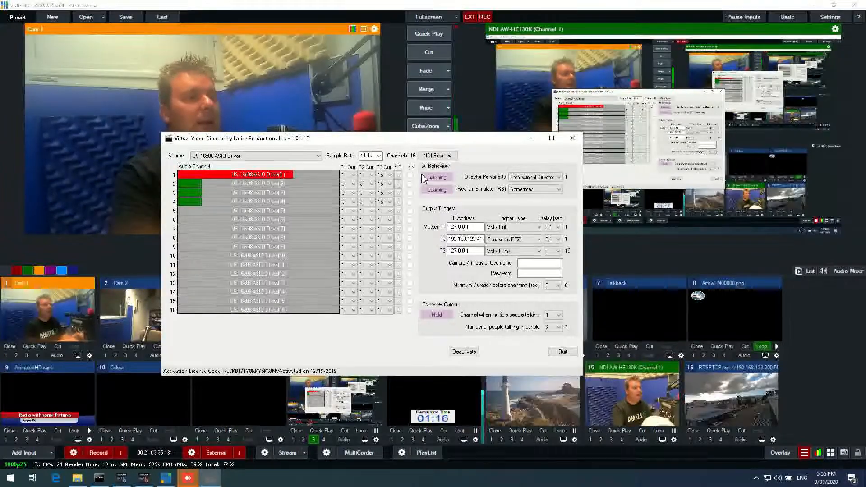
- Trigger the Go button for audio channel 1 and open the Realism Simulator choices
left_click(400, 186)
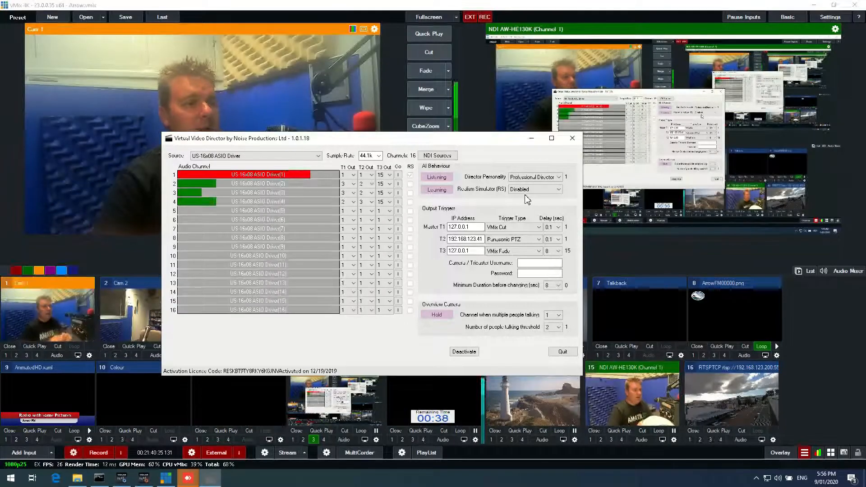
left_click(530, 189)
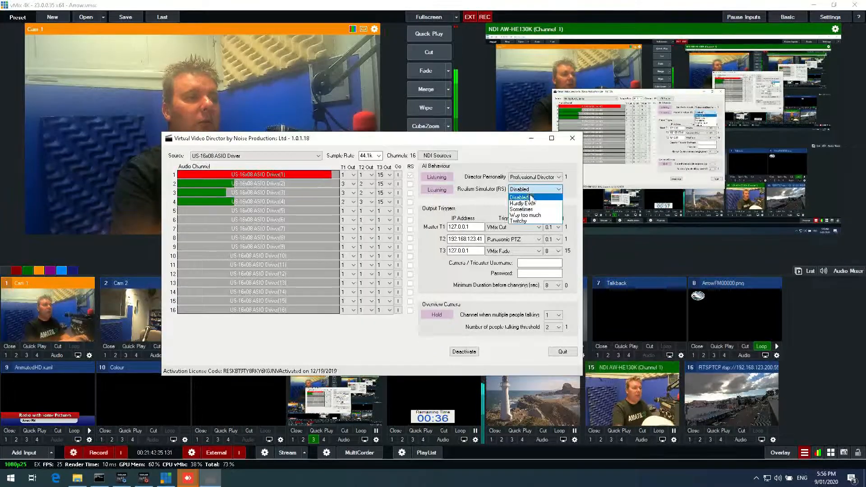